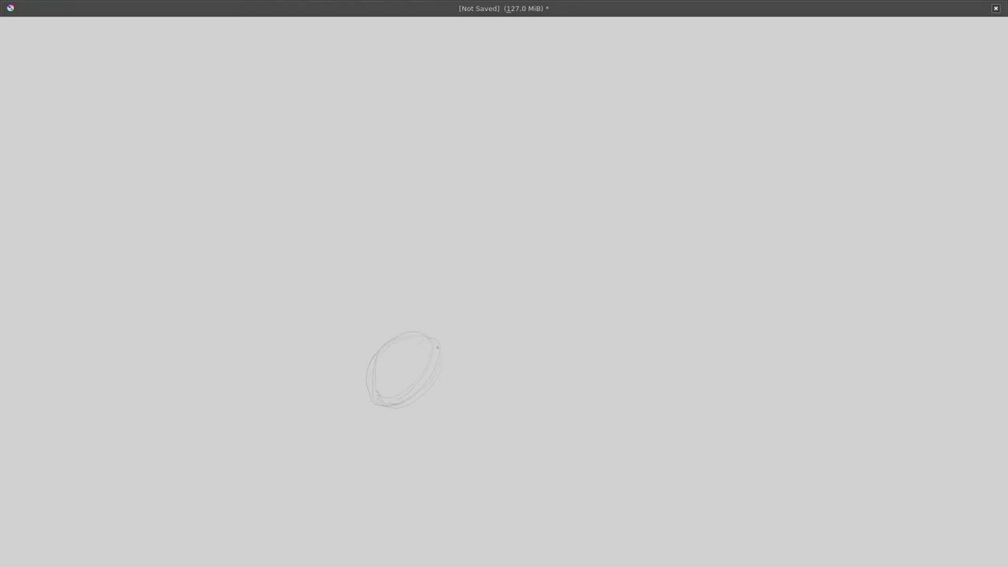
Step: Reinforce the ellipse's right side and draw a limb line extending downward with a joint loop
left_click_drag(437, 347, 391, 403)
left_click_drag(377, 329, 480, 310)
left_click_drag(514, 378, 516, 375)
mouse_move(484, 313)
left_mouse_down()
mouse_move(509, 368)
mouse_move(490, 477)
mouse_move(463, 507)
mouse_move(471, 519)
left_mouse_up()
Step: Sketch a splayed hand with several fingers at the lower limb's end
mouse_move(476, 479)
left_mouse_down()
mouse_move(446, 489)
mouse_move(455, 533)
mouse_move(519, 525)
left_mouse_up()
left_click_drag(493, 517, 494, 540)
left_click_drag(481, 516, 475, 538)
left_click_drag(461, 513, 454, 529)
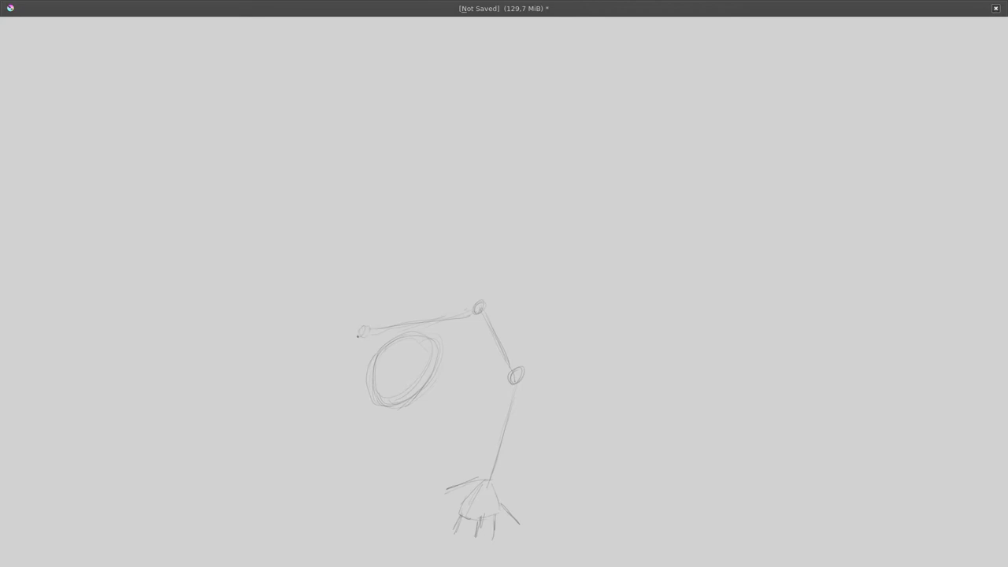
Step: Draw the left arm with joint loops and a fingered hand, plus a spine and shoulder line
left_click_drag(358, 334, 283, 329)
mouse_move(282, 334)
left_mouse_down()
mouse_move(273, 361)
mouse_move(299, 406)
mouse_move(282, 399)
left_mouse_up()
mouse_move(282, 393)
left_mouse_down()
mouse_move(274, 421)
mouse_move(246, 417)
mouse_move(230, 400)
left_mouse_up()
left_click_drag(274, 363, 231, 401)
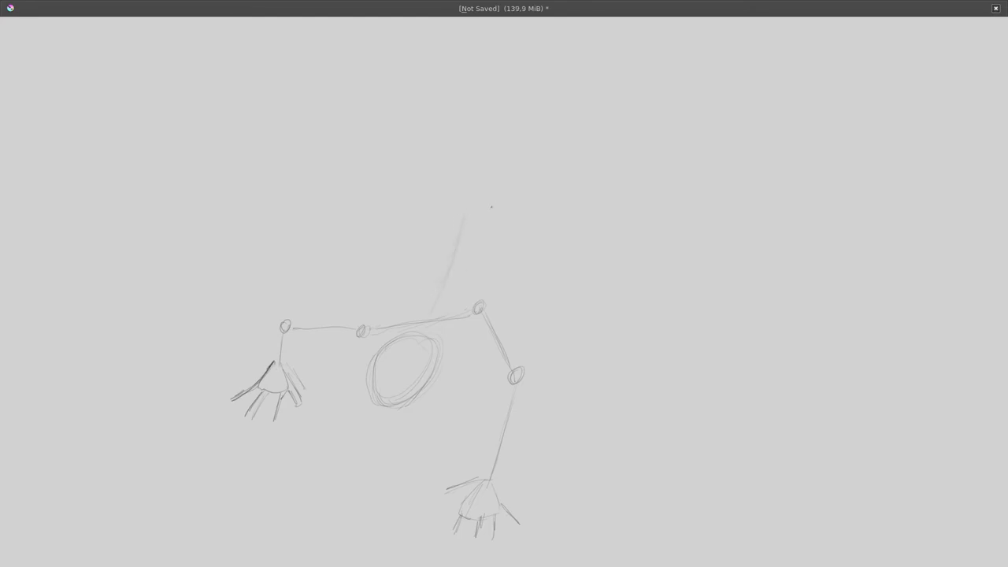
mouse_move(494, 214)
left_mouse_down()
mouse_move(401, 223)
mouse_move(426, 182)
left_mouse_up()
left_click_drag(476, 213, 590, 225)
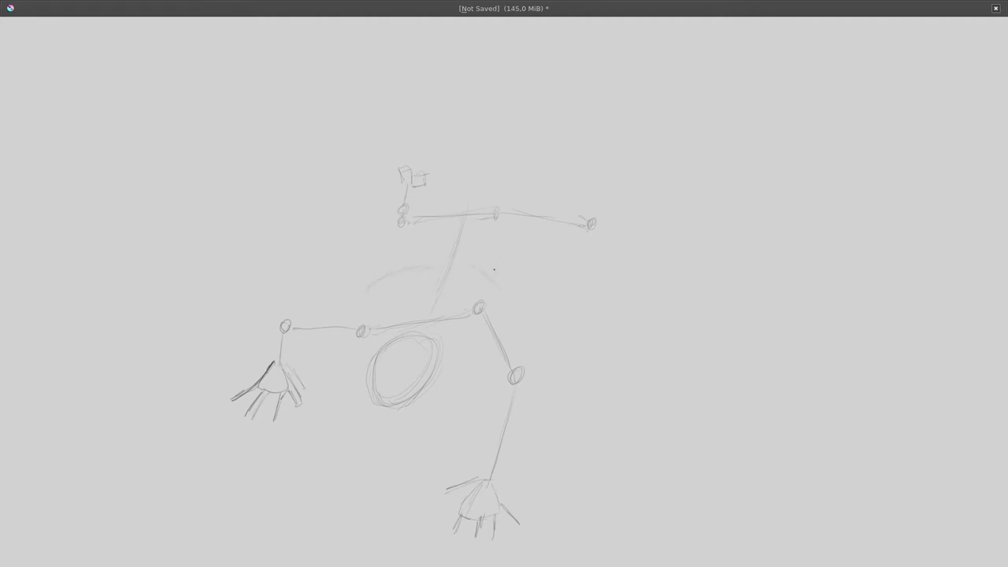
Step: Outline both sides of the right limb down toward the lower hand
left_click_drag(499, 257, 496, 282)
mouse_move(510, 315)
left_mouse_down()
mouse_move(532, 385)
mouse_move(500, 477)
mouse_move(495, 388)
mouse_move(481, 474)
left_mouse_up()
left_click_drag(496, 403, 482, 471)
mouse_move(504, 367)
left_mouse_down()
mouse_move(502, 379)
mouse_move(491, 365)
left_mouse_up()
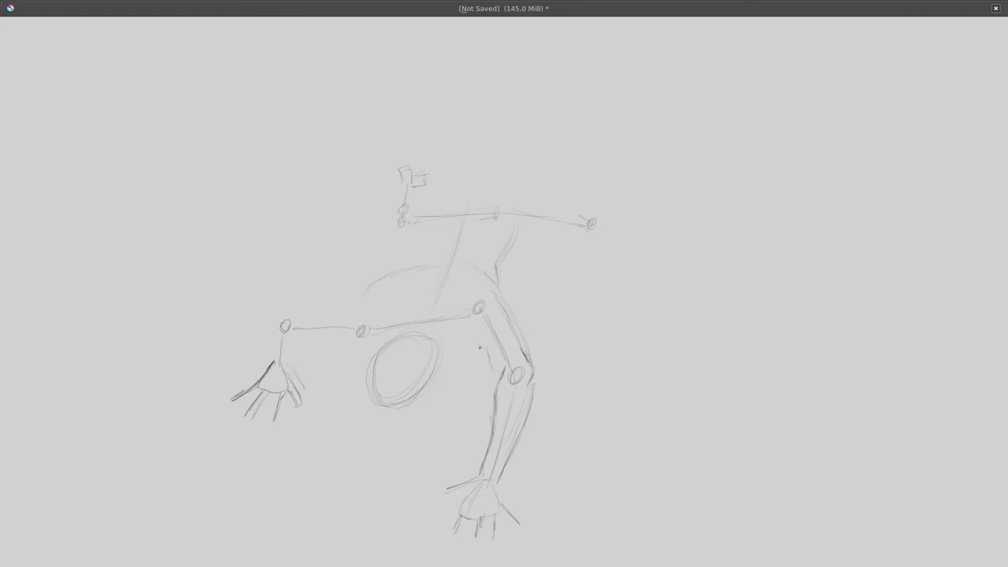
Step: Sketch and darken the elbow-to-knee curve, and darken the circle's upper-right edge
left_click_drag(457, 325, 501, 378)
mouse_move(455, 304)
left_mouse_down()
mouse_move(454, 326)
mouse_move(480, 341)
mouse_move(503, 378)
left_mouse_up()
left_click_drag(455, 309, 425, 389)
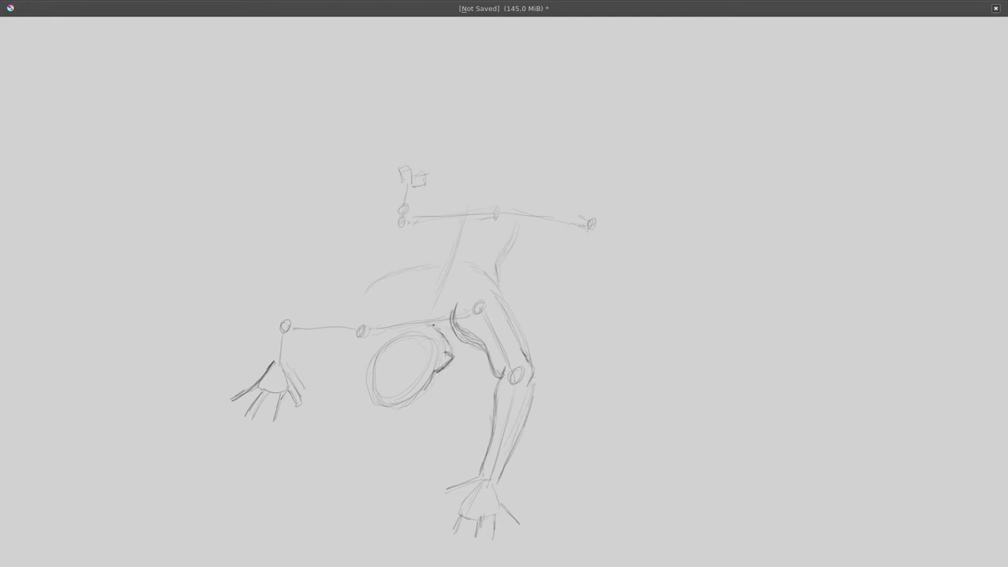
mouse_move(431, 324)
left_mouse_down()
mouse_move(446, 351)
mouse_move(405, 336)
mouse_move(442, 364)
mouse_move(421, 400)
mouse_move(414, 334)
mouse_move(397, 347)
mouse_move(396, 329)
mouse_move(347, 368)
mouse_move(349, 357)
left_mouse_up()
Step: Draw the forearm to a small hand and outline the jaw shape below the circle
left_click_drag(322, 389, 318, 396)
left_click_drag(352, 365, 341, 384)
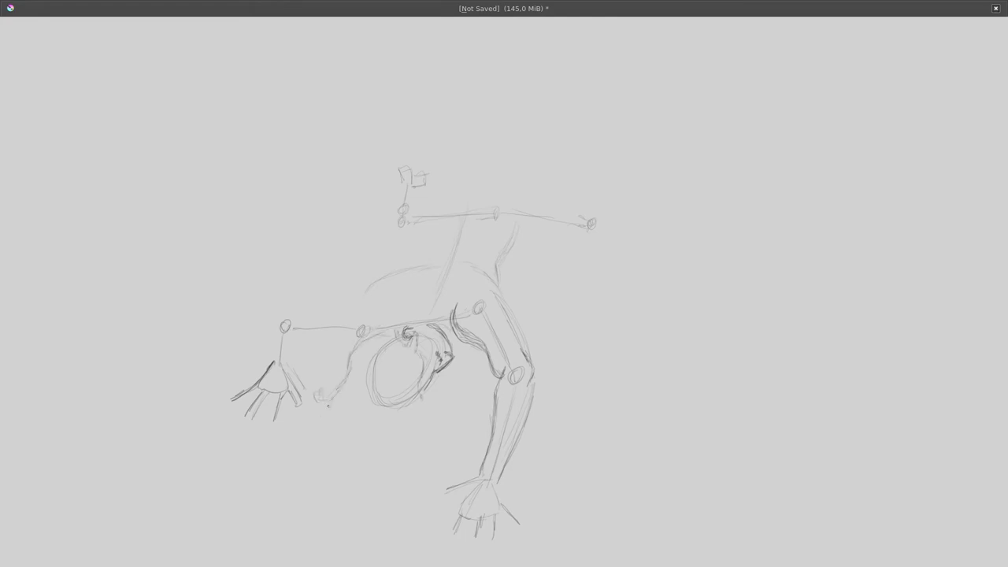
left_click_drag(360, 433, 368, 454)
mouse_move(426, 397)
left_mouse_down()
mouse_move(430, 418)
mouse_move(356, 456)
mouse_move(351, 434)
mouse_move(314, 438)
left_mouse_up()
mouse_move(318, 395)
left_mouse_down()
mouse_move(301, 431)
mouse_move(330, 443)
left_mouse_up()
left_click_drag(350, 367, 334, 396)
left_click_drag(363, 339, 346, 359)
Step: Darken the left hand's fingers and wrist, then trace the head's left outline
mouse_move(293, 338)
left_mouse_down()
mouse_move(346, 343)
mouse_move(299, 340)
mouse_move(286, 381)
mouse_move(288, 359)
mouse_move(262, 324)
mouse_move(349, 309)
mouse_move(263, 319)
mouse_move(271, 359)
mouse_move(227, 402)
left_mouse_up()
mouse_move(271, 364)
left_mouse_down()
mouse_move(236, 392)
mouse_move(240, 427)
left_mouse_up()
mouse_move(268, 394)
left_mouse_down()
mouse_move(239, 425)
mouse_move(273, 429)
mouse_move(273, 416)
mouse_move(300, 412)
left_mouse_up()
mouse_move(291, 374)
left_mouse_down()
mouse_move(299, 393)
mouse_move(293, 376)
left_mouse_up()
left_click_drag(296, 342, 290, 360)
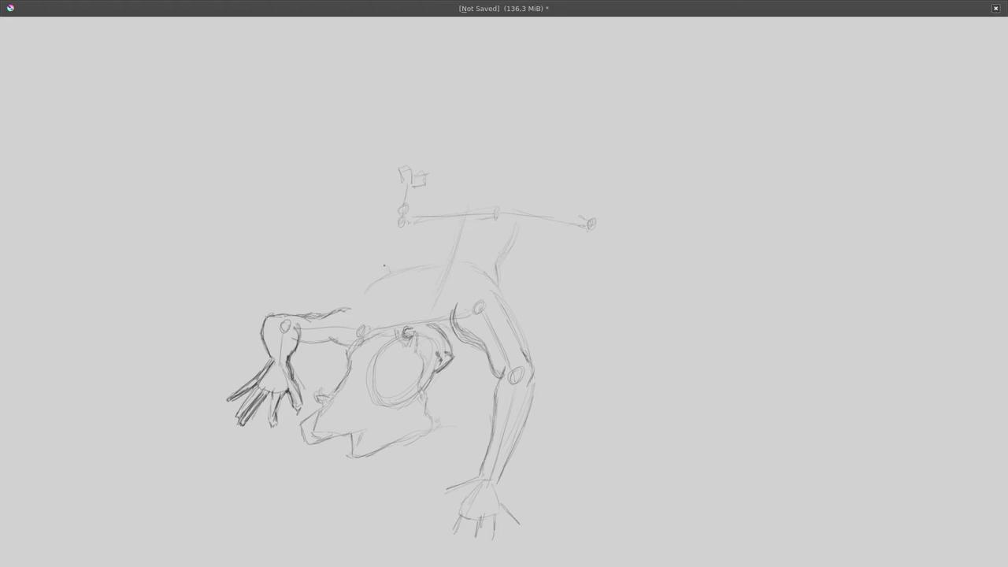
mouse_move(383, 268)
left_mouse_down()
mouse_move(400, 206)
mouse_move(498, 193)
left_mouse_up()
Step: Draw a second rounded hump on top and a tail sweeping right of the torso
left_click_drag(439, 219, 495, 194)
mouse_move(448, 197)
left_mouse_down()
mouse_move(438, 224)
mouse_move(497, 195)
left_mouse_up()
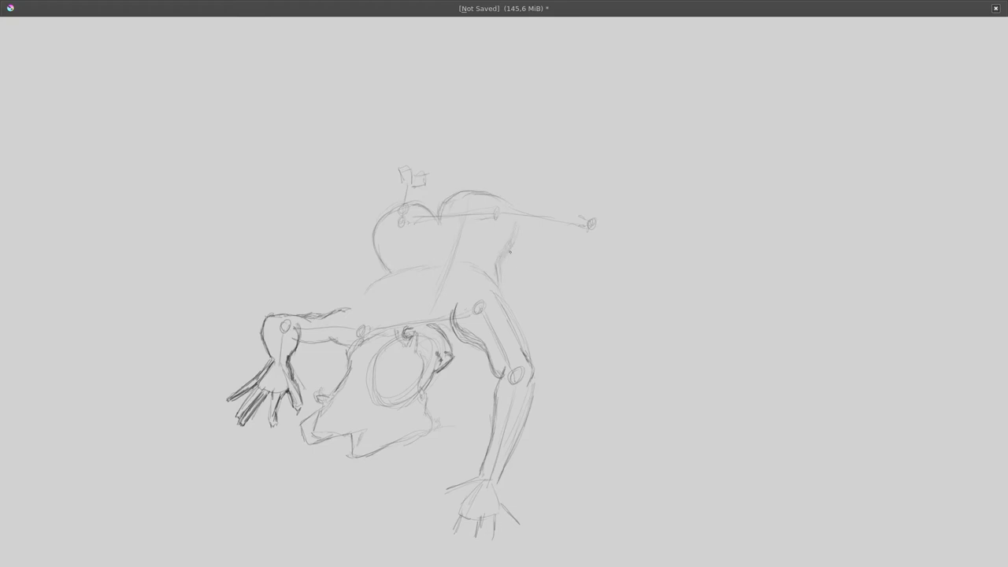
mouse_move(513, 263)
left_mouse_down()
mouse_move(550, 270)
mouse_move(589, 252)
mouse_move(556, 253)
left_mouse_up()
left_click_drag(520, 263, 611, 258)
mouse_move(622, 216)
left_mouse_down()
mouse_move(551, 260)
mouse_move(598, 257)
left_mouse_up()
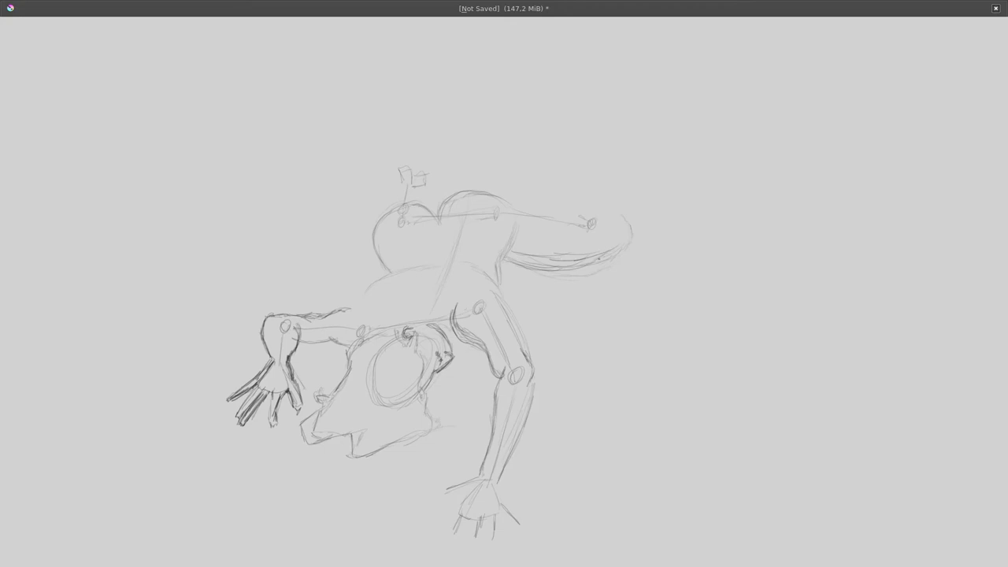
left_click_drag(590, 211, 540, 209)
Step: Refine the tail and back outline, add a small ear, and draw a round head
mouse_move(441, 206)
left_mouse_down()
mouse_move(474, 185)
mouse_move(581, 216)
mouse_move(620, 256)
mouse_move(515, 260)
left_mouse_up()
left_click_drag(514, 218, 500, 285)
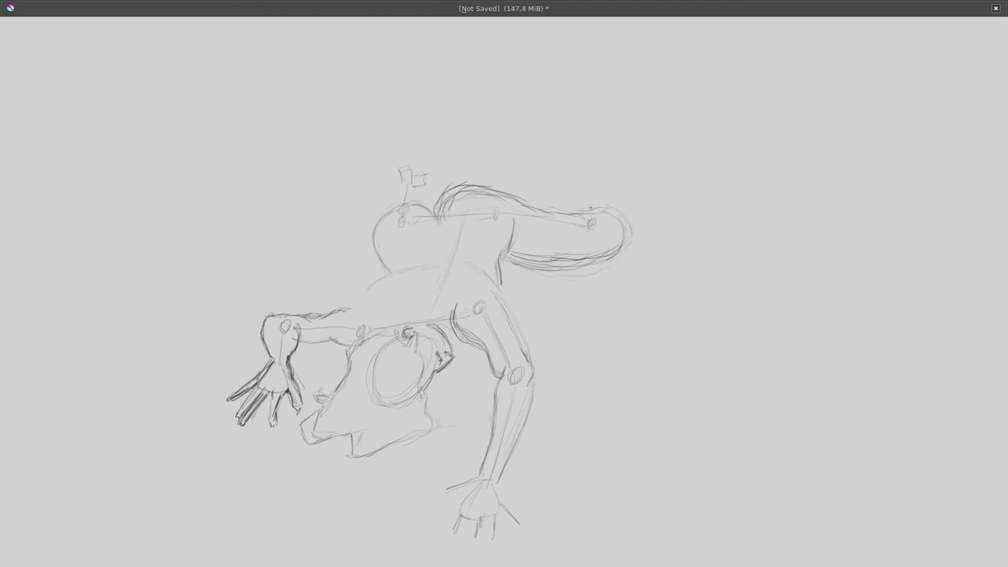
left_click_drag(592, 210, 546, 207)
left_click_drag(476, 189, 501, 193)
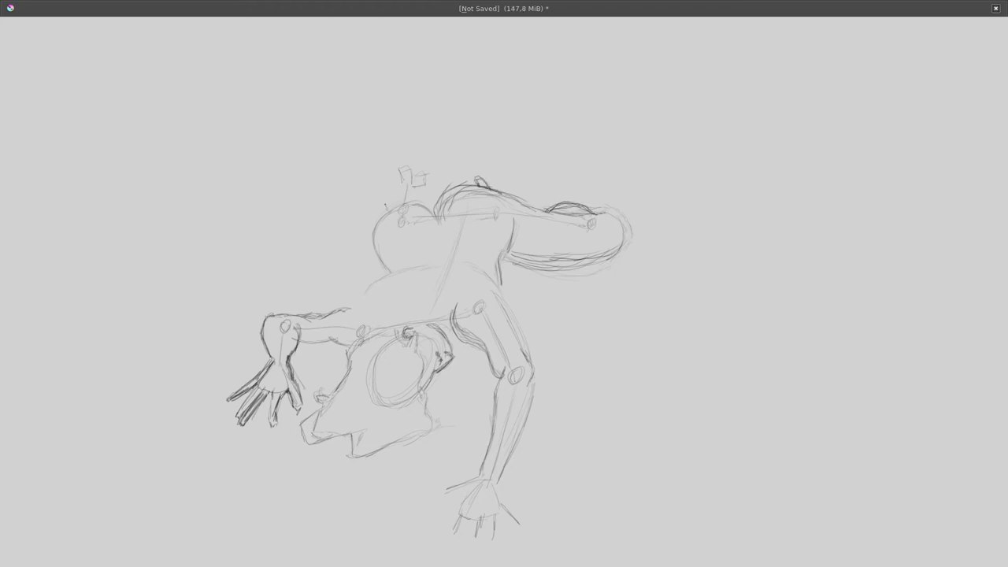
mouse_move(392, 181)
left_mouse_down()
mouse_move(405, 177)
mouse_move(425, 206)
mouse_move(387, 200)
mouse_move(413, 184)
mouse_move(397, 180)
mouse_move(438, 186)
mouse_move(386, 212)
mouse_move(376, 237)
left_mouse_up()
Step: Refine the snout line, thicken the right leg outline, and darken the lower hand's fingers
left_click_drag(408, 199, 436, 218)
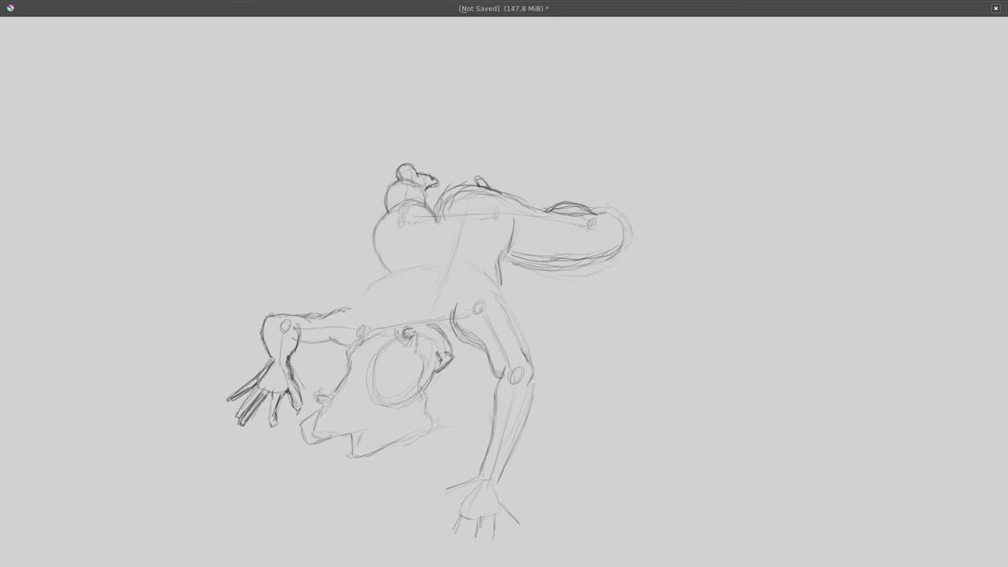
mouse_move(534, 367)
left_mouse_down()
mouse_move(498, 480)
mouse_move(499, 510)
mouse_move(521, 531)
mouse_move(499, 546)
left_mouse_up()
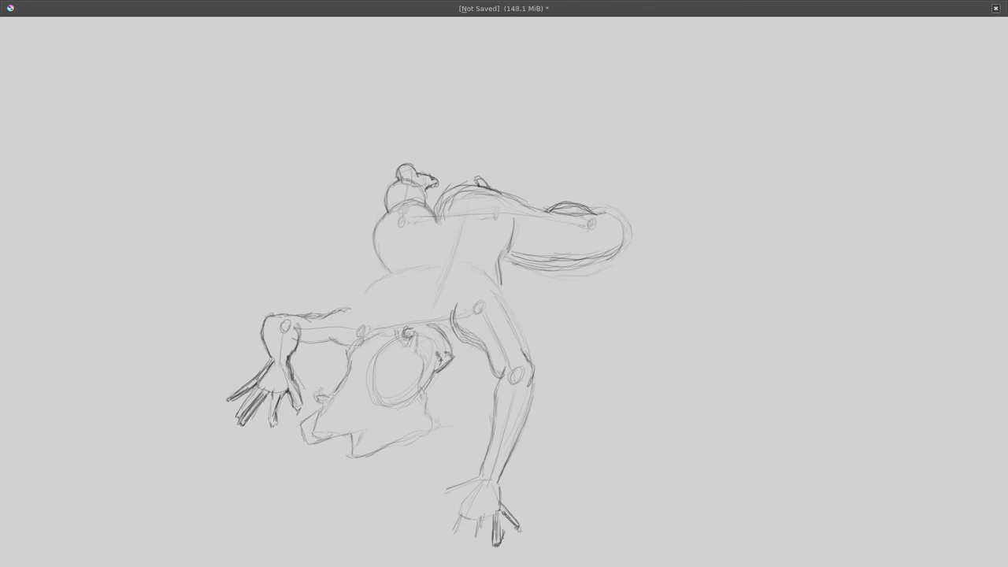
mouse_move(500, 512)
left_mouse_down()
mouse_move(495, 544)
mouse_move(473, 556)
mouse_move(471, 519)
mouse_move(442, 553)
left_mouse_up()
mouse_move(461, 512)
left_mouse_down()
mouse_move(443, 550)
mouse_move(455, 526)
left_mouse_up()
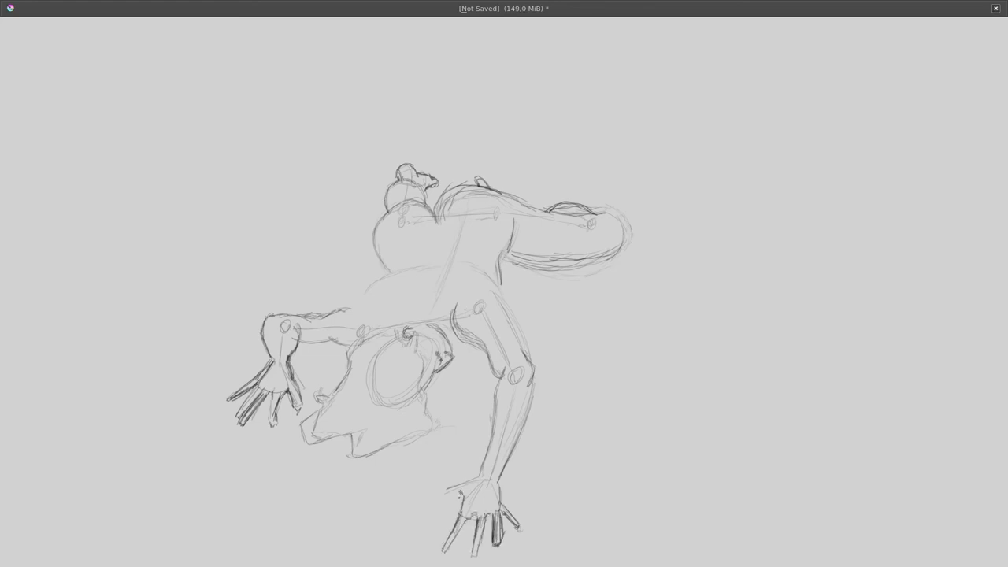
left_click_drag(461, 490, 447, 551)
Step: Define the wrist above the lower hand and add short dark strokes along the arm
mouse_move(485, 455)
left_mouse_down()
mouse_move(478, 471)
mouse_move(425, 499)
left_mouse_up()
left_click_drag(501, 372, 495, 402)
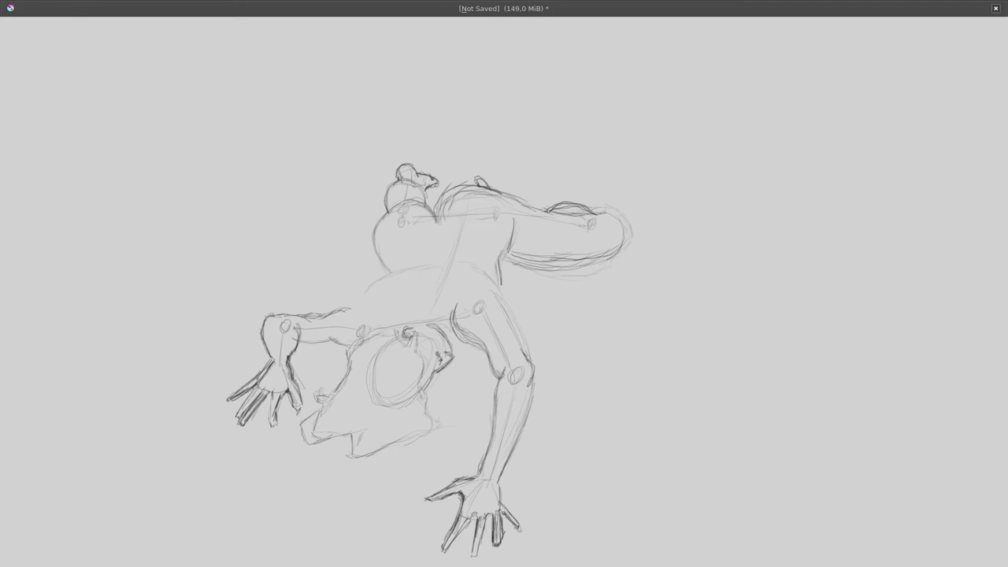
mouse_move(388, 324)
left_mouse_down()
mouse_move(399, 314)
mouse_move(349, 356)
mouse_move(398, 340)
mouse_move(422, 364)
mouse_move(425, 404)
mouse_move(405, 433)
mouse_move(359, 455)
mouse_move(347, 435)
mouse_move(306, 442)
mouse_move(300, 408)
mouse_move(329, 389)
left_mouse_up()
Step: Darken the pelvis's left edge, the right arm's outline, and the inner right forearm
mouse_move(323, 397)
left_mouse_down()
mouse_move(345, 370)
mouse_move(344, 316)
mouse_move(374, 283)
mouse_move(330, 314)
mouse_move(344, 316)
mouse_move(347, 334)
mouse_move(342, 326)
mouse_move(299, 348)
mouse_move(345, 351)
mouse_move(297, 348)
mouse_move(346, 351)
mouse_move(301, 352)
mouse_move(341, 359)
left_mouse_up()
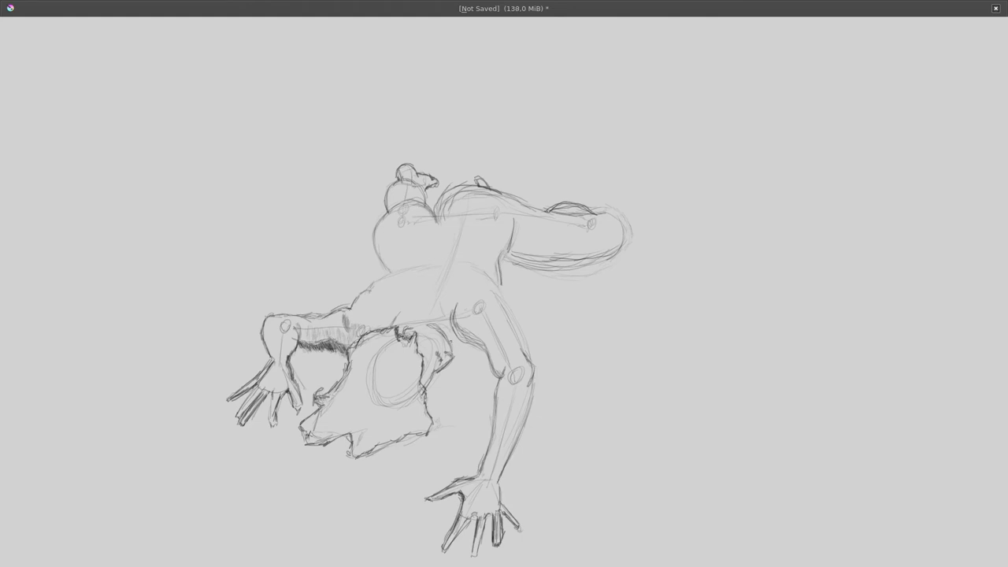
left_click_drag(468, 347, 452, 349)
mouse_move(485, 281)
left_mouse_down()
mouse_move(536, 366)
mouse_move(515, 376)
left_mouse_up()
left_click_drag(520, 327, 526, 403)
left_click_drag(493, 453, 488, 466)
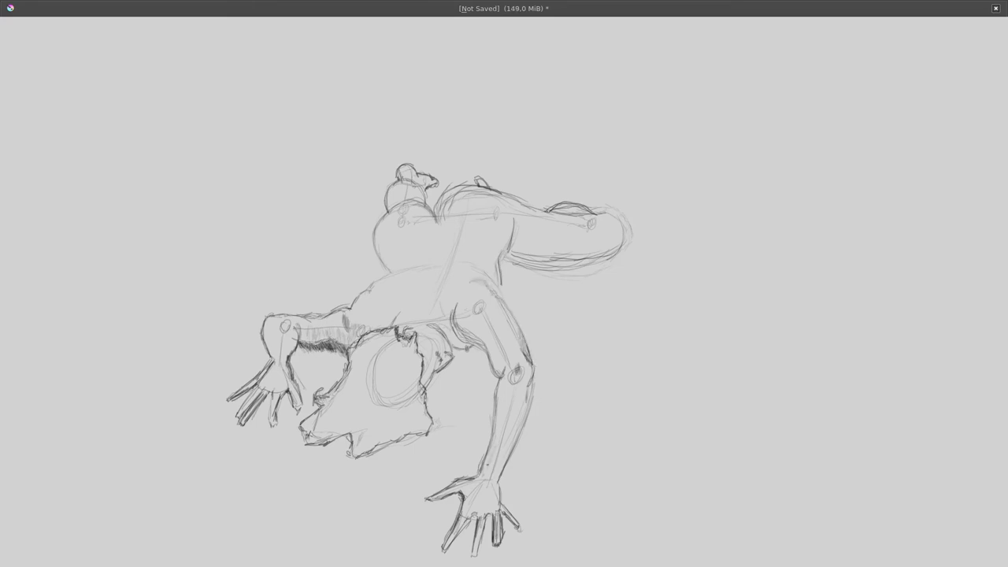
mouse_move(504, 380)
left_mouse_down()
mouse_move(499, 404)
mouse_move(498, 393)
left_mouse_up()
mouse_move(501, 391)
left_mouse_down()
mouse_move(481, 465)
mouse_move(497, 432)
left_mouse_up()
mouse_move(503, 392)
left_mouse_down()
mouse_move(499, 411)
mouse_move(499, 391)
left_mouse_up()
Step: Darken the right elbow and inner upper arm, the right wrist, and its fingers
mouse_move(503, 332)
left_mouse_down()
mouse_move(495, 378)
mouse_move(490, 369)
left_mouse_up()
mouse_move(496, 339)
left_mouse_down()
mouse_move(489, 359)
mouse_move(478, 352)
left_mouse_up()
mouse_move(479, 327)
left_mouse_down()
mouse_move(479, 350)
mouse_move(474, 333)
left_mouse_up()
mouse_move(491, 316)
left_mouse_down()
mouse_move(481, 337)
mouse_move(500, 369)
left_mouse_up()
left_click_drag(512, 361, 495, 439)
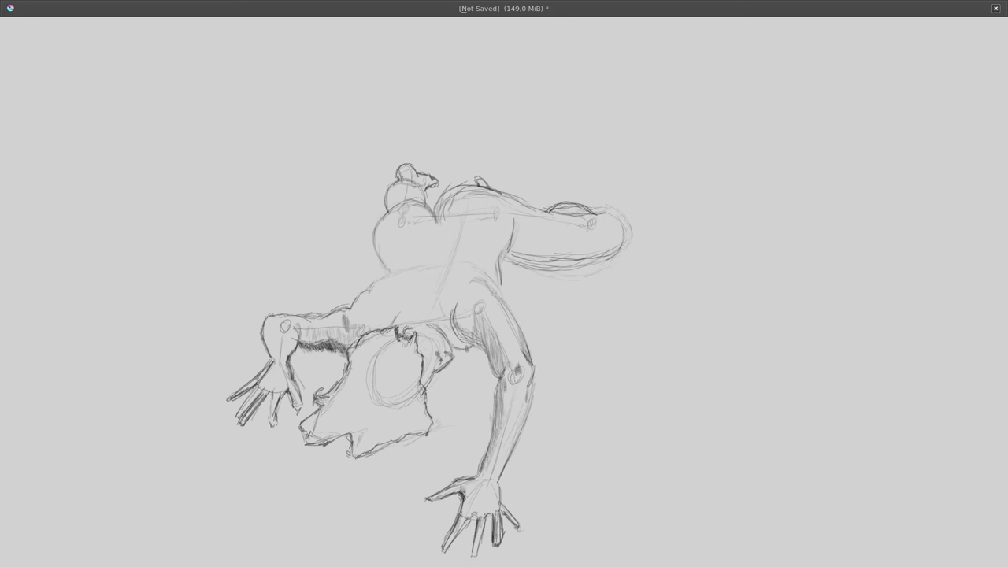
mouse_move(467, 489)
left_mouse_down()
mouse_move(461, 502)
mouse_move(486, 515)
mouse_move(495, 540)
mouse_move(511, 518)
mouse_move(466, 509)
left_mouse_up()
left_click_drag(473, 489, 467, 506)
Step: Define the left hand's fingers and hatch dark shading across the left upper arm and shoulder
mouse_move(289, 382)
left_mouse_down()
mouse_move(295, 400)
mouse_move(268, 399)
left_mouse_up()
left_click_drag(275, 386, 267, 396)
mouse_move(273, 385)
left_mouse_down()
mouse_move(253, 390)
mouse_move(236, 419)
left_mouse_up()
left_click_drag(272, 335, 273, 361)
mouse_move(275, 326)
left_mouse_down()
mouse_move(267, 346)
mouse_move(266, 328)
mouse_move(271, 359)
left_mouse_up()
mouse_move(299, 321)
left_mouse_down()
mouse_move(293, 339)
mouse_move(328, 336)
left_mouse_up()
mouse_move(344, 328)
left_mouse_down()
mouse_move(337, 345)
mouse_move(347, 347)
left_mouse_up()
mouse_move(337, 328)
left_mouse_down()
mouse_move(332, 340)
mouse_move(315, 340)
left_mouse_up()
left_click_drag(316, 331, 306, 340)
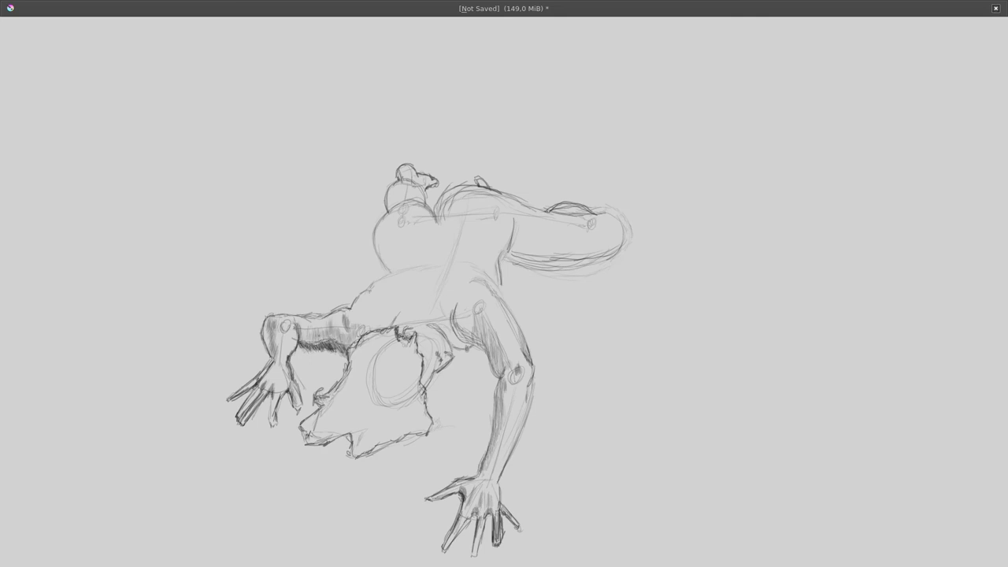
Step: Shade the hair mass dark grey with a broad soft preset, then return to a fine pencil
key("F6")
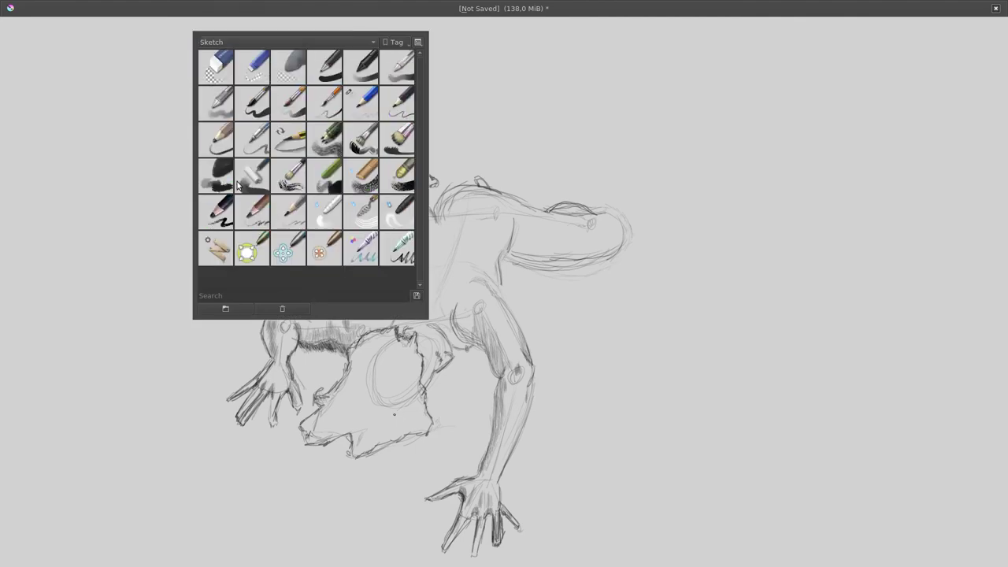
left_click(225, 180)
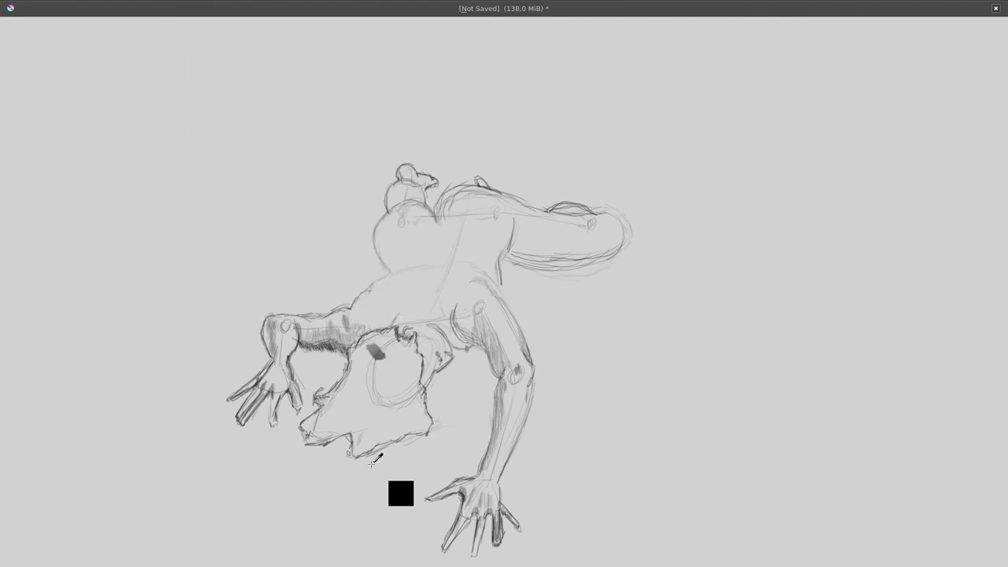
mouse_move(413, 342)
left_mouse_down()
mouse_move(347, 393)
mouse_move(331, 441)
mouse_move(410, 437)
mouse_move(383, 394)
mouse_move(402, 414)
mouse_move(331, 417)
mouse_move(363, 349)
mouse_move(319, 421)
mouse_move(413, 417)
mouse_move(366, 401)
left_mouse_up()
key("F6")
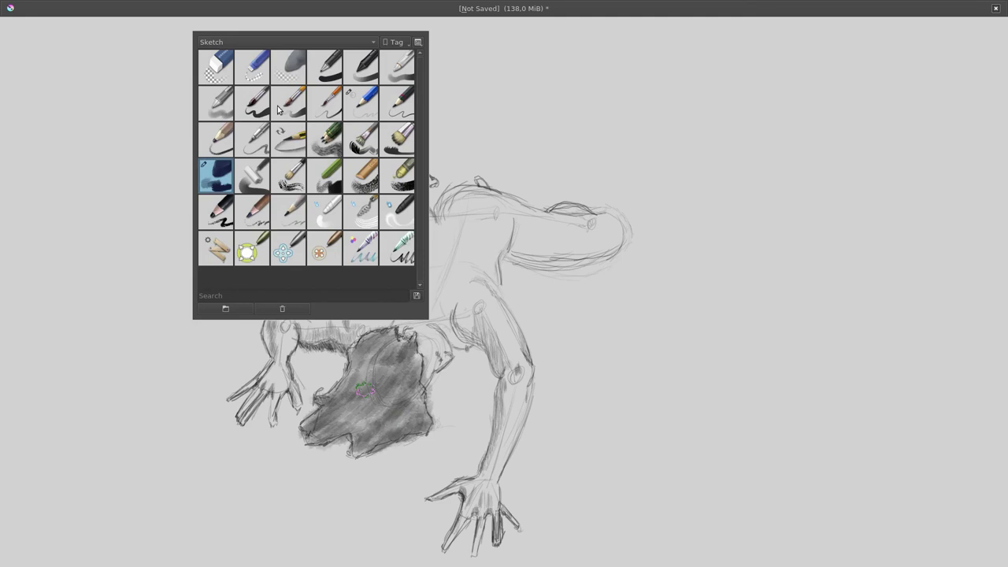
left_click(362, 110)
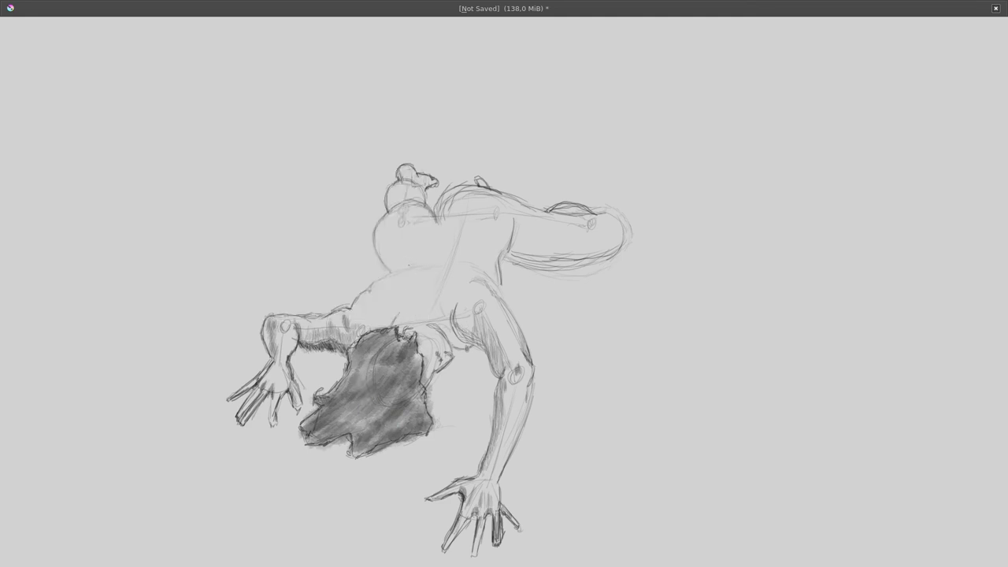
Step: Add light shading to the upper torso, the body's left curve, and the mid-torso
mouse_move(402, 260)
left_mouse_down()
mouse_move(396, 269)
mouse_move(386, 255)
mouse_move(388, 217)
left_mouse_up()
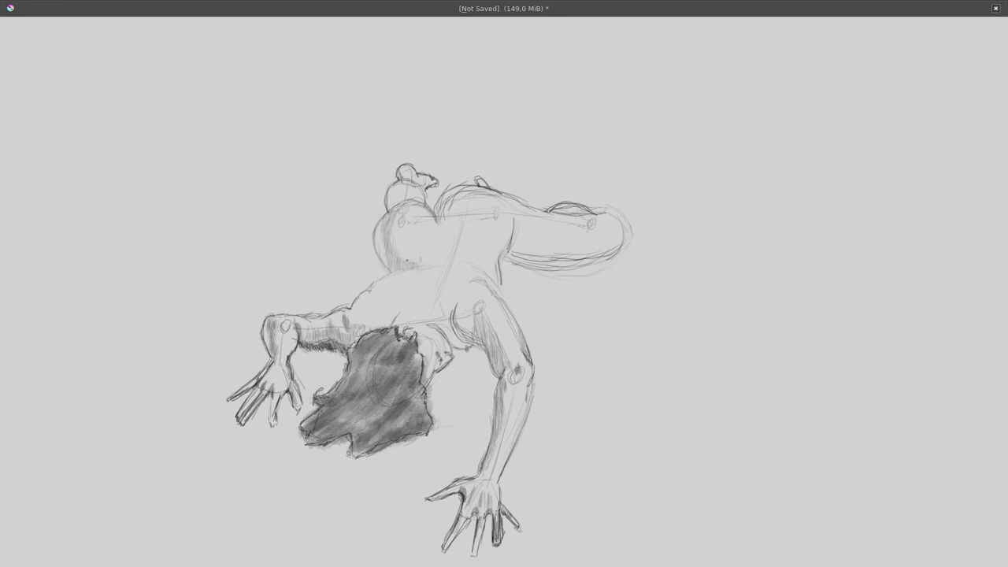
mouse_move(394, 192)
left_mouse_down()
mouse_move(385, 216)
mouse_move(432, 182)
mouse_move(397, 180)
left_mouse_up()
mouse_move(385, 225)
left_mouse_down()
mouse_move(392, 205)
mouse_move(386, 232)
left_mouse_up()
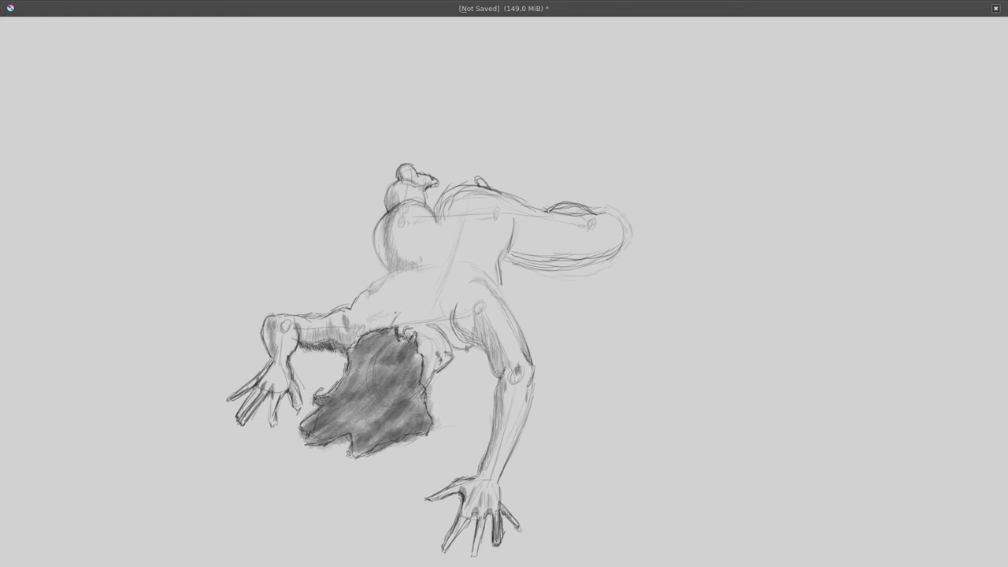
left_click_drag(378, 326, 395, 314)
mouse_move(364, 327)
left_mouse_down()
mouse_move(390, 319)
mouse_move(382, 316)
left_mouse_up()
left_click_drag(380, 322, 390, 314)
Step: Hatch shading down the body's right side toward the arm, plus short torso strokes
mouse_move(455, 340)
left_mouse_down()
mouse_move(447, 304)
mouse_move(448, 329)
mouse_move(440, 323)
left_mouse_up()
left_click_drag(449, 341, 448, 313)
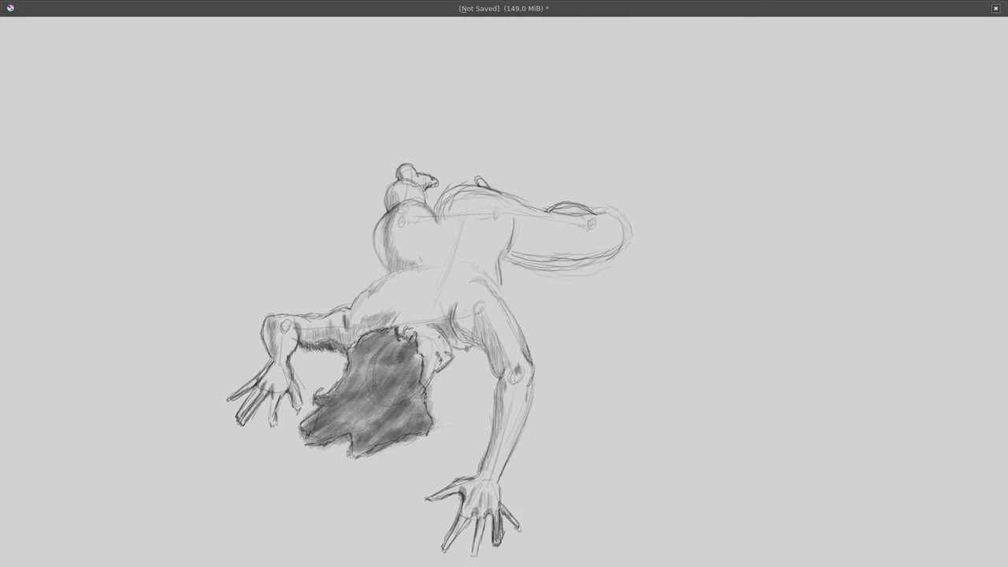
left_click_drag(444, 348, 436, 330)
left_click_drag(447, 350, 435, 325)
mouse_move(447, 363)
left_mouse_down()
mouse_move(442, 352)
mouse_move(432, 367)
left_mouse_up()
left_click_drag(488, 340, 467, 331)
mouse_move(487, 343)
left_mouse_down()
mouse_move(475, 308)
mouse_move(504, 395)
left_mouse_up()
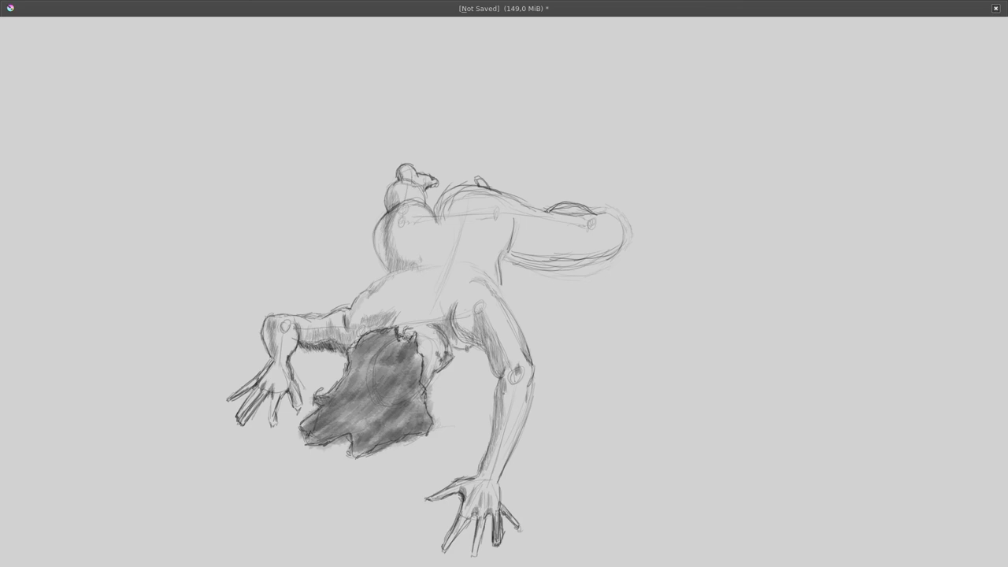
left_click_drag(490, 349, 486, 335)
mouse_move(449, 257)
left_mouse_down()
mouse_move(454, 245)
mouse_move(437, 281)
mouse_move(452, 307)
mouse_move(449, 338)
left_mouse_up()
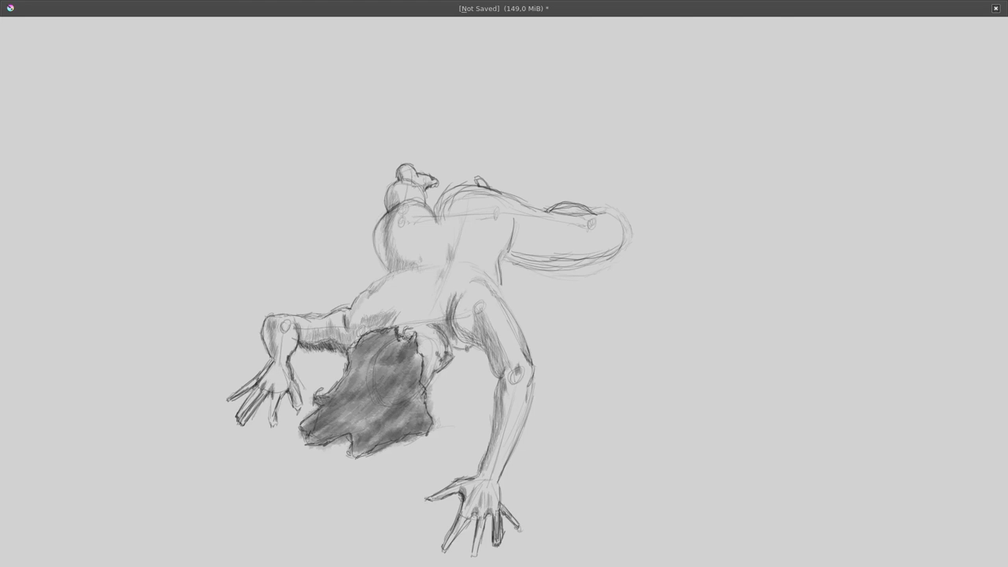
left_click_drag(445, 281, 434, 294)
Step: Hatch and darken the underside of the outstretched leg where it meets the back
mouse_move(517, 232)
left_mouse_down()
mouse_move(503, 268)
mouse_move(527, 265)
mouse_move(501, 260)
mouse_move(507, 273)
left_mouse_up()
mouse_move(556, 265)
left_mouse_down()
mouse_move(499, 270)
mouse_move(505, 264)
left_mouse_up()
left_click_drag(562, 270, 542, 271)
mouse_move(513, 268)
left_mouse_down()
mouse_move(503, 275)
mouse_move(517, 274)
left_mouse_up()
left_click_drag(563, 269, 533, 270)
left_click_drag(545, 259, 510, 267)
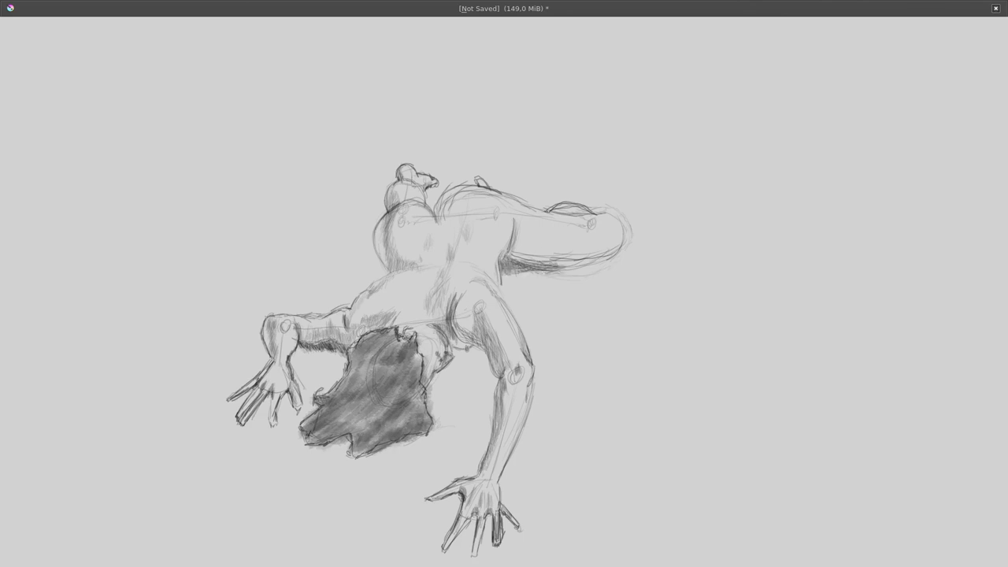
left_click_drag(582, 261, 515, 271)
left_click_drag(523, 266, 499, 273)
mouse_move(522, 260)
left_mouse_down()
mouse_move(509, 267)
mouse_move(536, 273)
mouse_move(501, 271)
left_mouse_up()
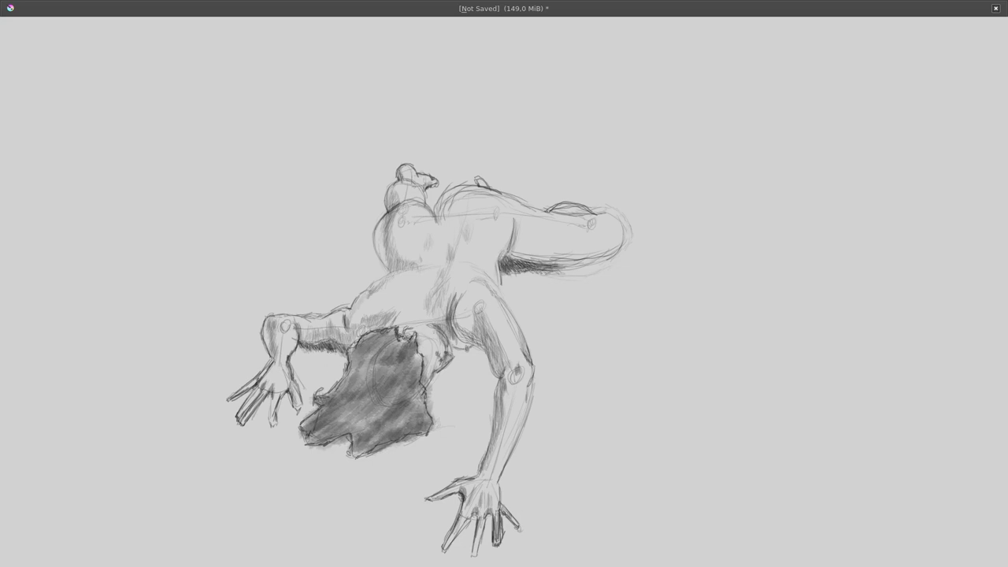
Step: Hatch beside the lower right forearm and wrist, and darken the right hand's fingers
left_click_drag(304, 345, 300, 350)
mouse_move(459, 460)
left_mouse_down()
mouse_move(461, 477)
mouse_move(448, 486)
left_mouse_up()
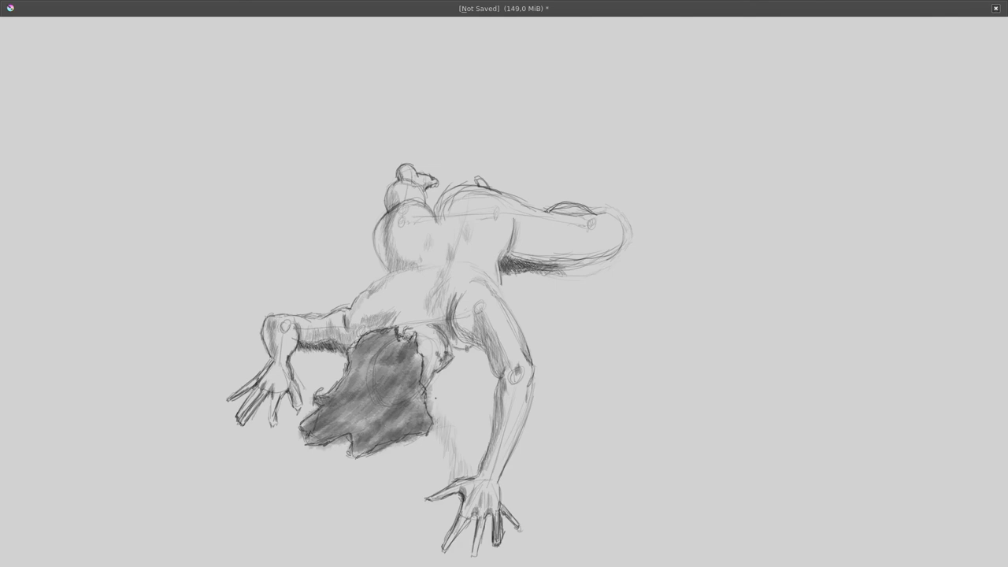
mouse_move(475, 452)
left_mouse_down()
mouse_move(475, 465)
mouse_move(455, 474)
mouse_move(430, 402)
left_mouse_up()
mouse_move(458, 501)
left_mouse_down()
mouse_move(456, 514)
mouse_move(451, 506)
mouse_move(471, 540)
mouse_move(471, 529)
left_mouse_up()
left_click_drag(474, 521, 470, 532)
mouse_move(471, 517)
left_mouse_down()
mouse_move(465, 526)
mouse_move(486, 526)
mouse_move(489, 538)
mouse_move(471, 540)
mouse_move(508, 526)
left_mouse_up()
Step: Darken a left-hand finger and darken and shade the left upper arm's outer edge
mouse_move(272, 394)
left_mouse_down()
mouse_move(267, 421)
mouse_move(266, 413)
mouse_move(289, 415)
left_mouse_up()
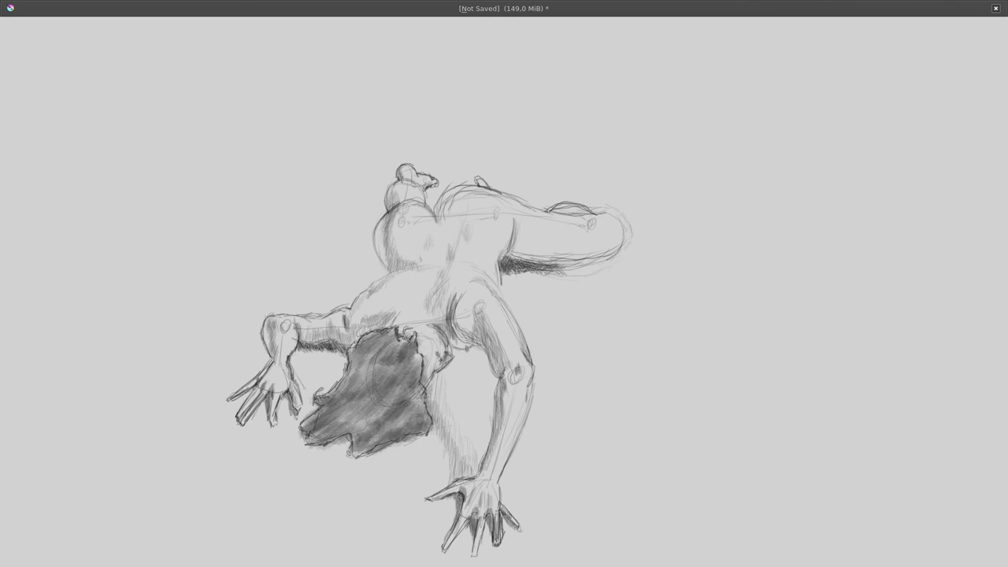
mouse_move(268, 353)
left_mouse_down()
mouse_move(266, 366)
mouse_move(259, 360)
left_mouse_up()
left_click_drag(262, 332, 258, 365)
left_click_drag(258, 329, 258, 343)
left_click_drag(269, 344, 260, 364)
mouse_move(263, 323)
left_mouse_down()
mouse_move(256, 347)
mouse_move(254, 331)
left_mouse_up()
mouse_move(263, 340)
left_mouse_down()
mouse_move(256, 359)
mouse_move(259, 327)
left_mouse_up()
left_click_drag(256, 325, 249, 346)
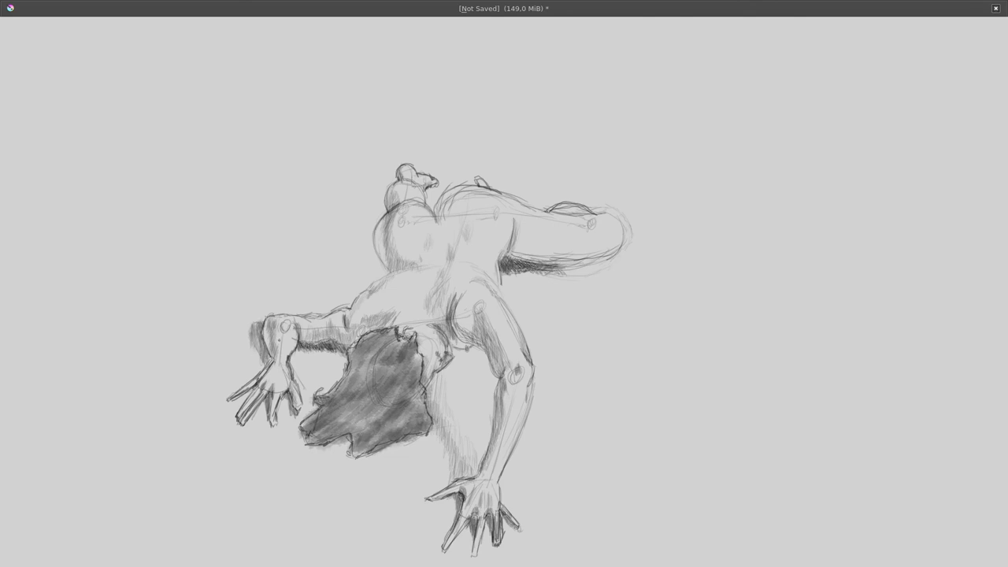